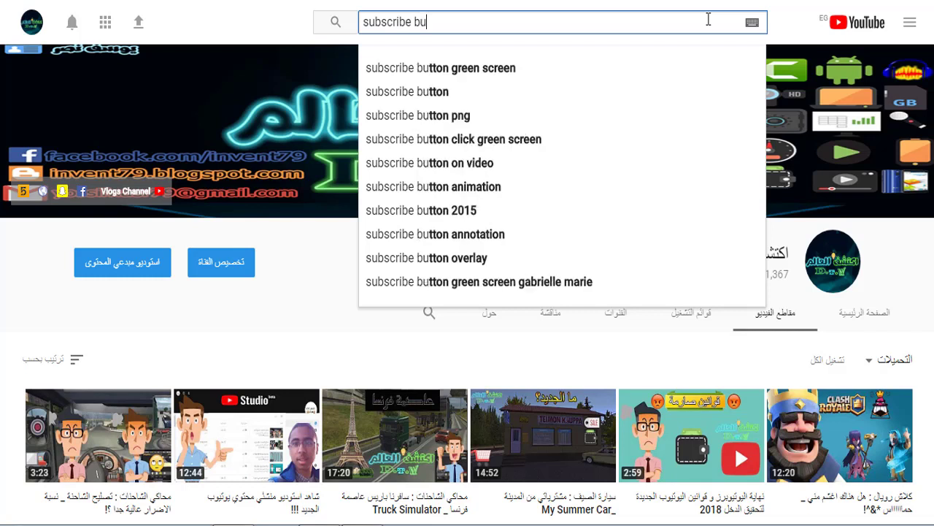
- Search YouTube for "subscribe button green screen" and browse the resulting videos
key("Down")
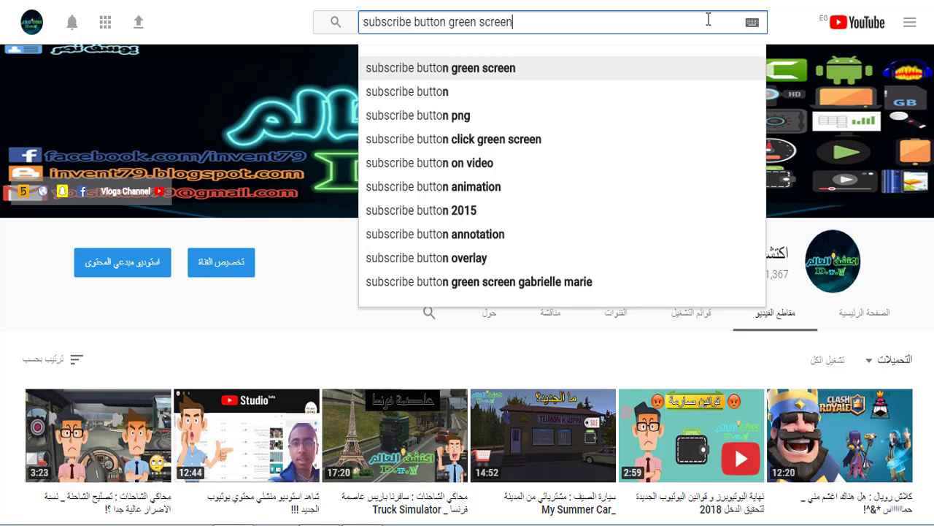
key("Return")
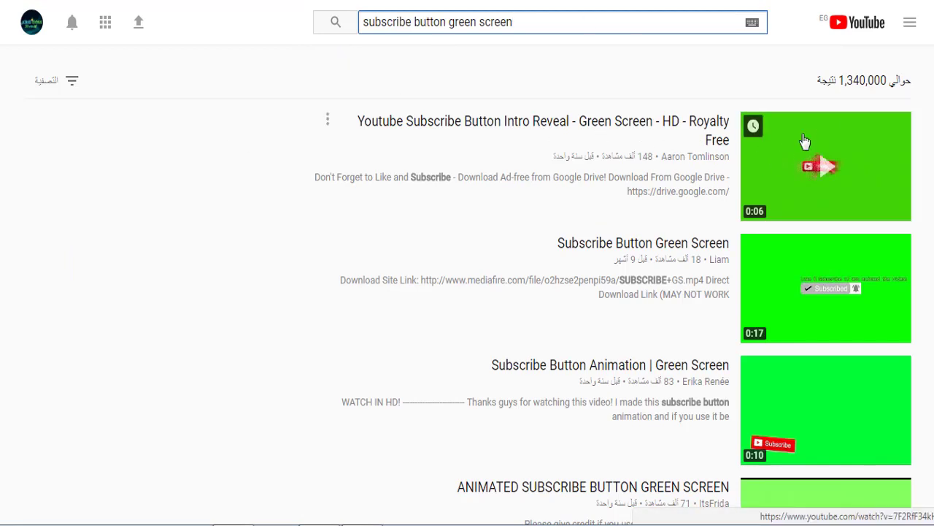
scroll(515, 254, "down", 3)
scroll(515, 253, "up", 3)
scroll(801, 211, "down", 4)
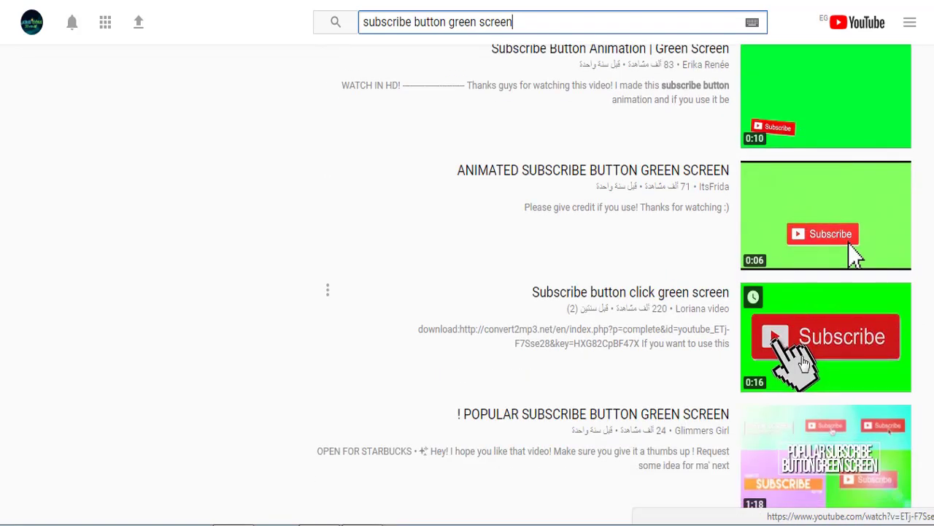
scroll(839, 314, "up", 4)
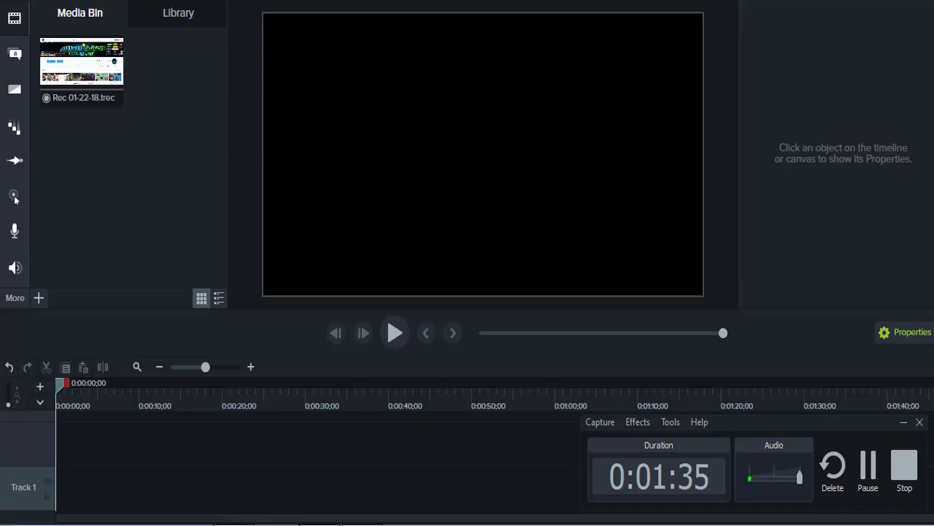
- Switch to the Camtasia editor and minimise the recorder window
key("alt+Tab")
left_click(898, 422)
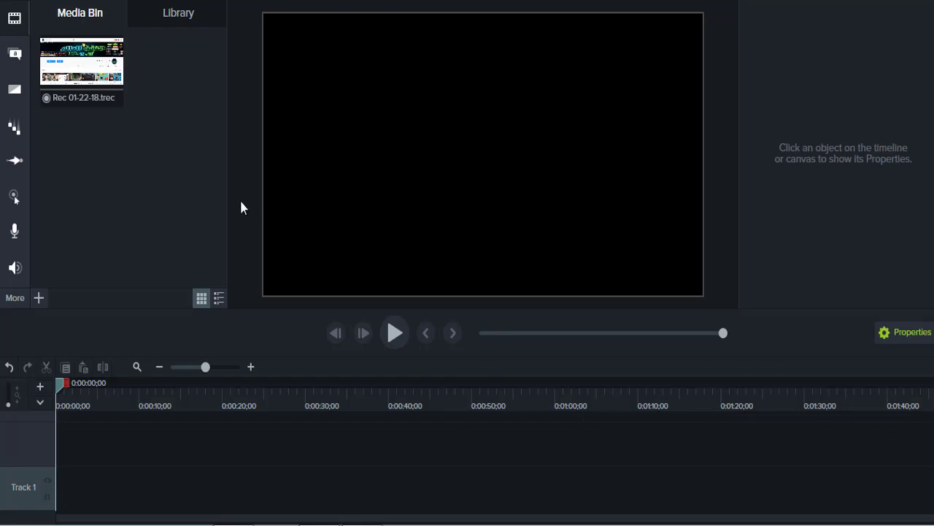
mouse_move(367, 523)
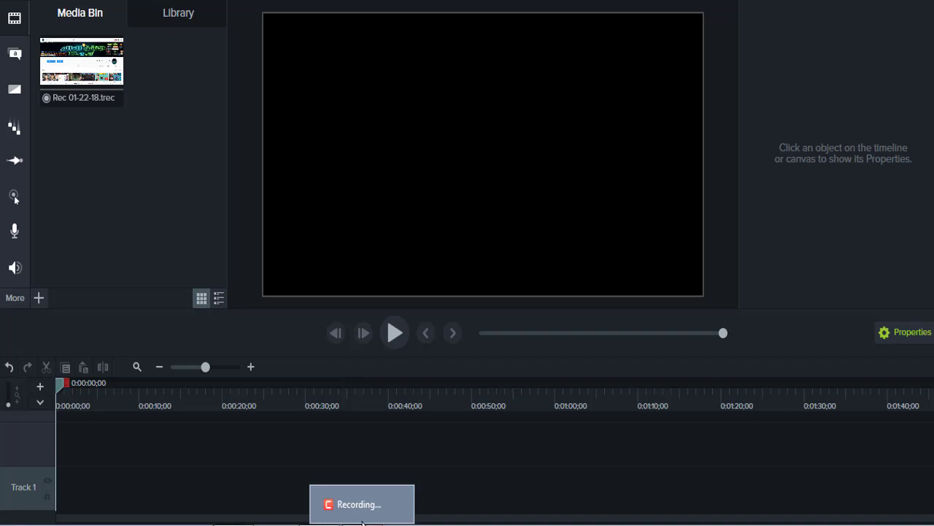
left_click(361, 504)
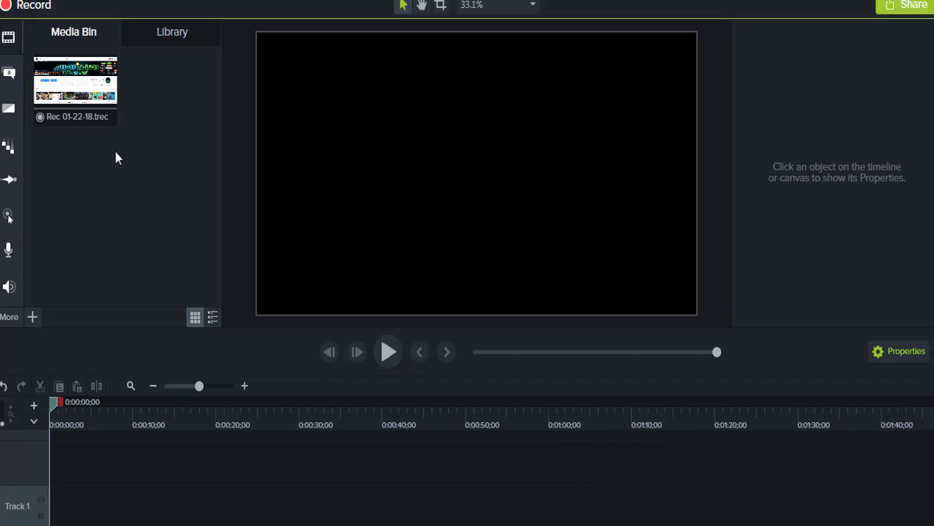
- Add the recording Rec 01-22-18.trec to the timeline at the playhead
right_click(93, 96)
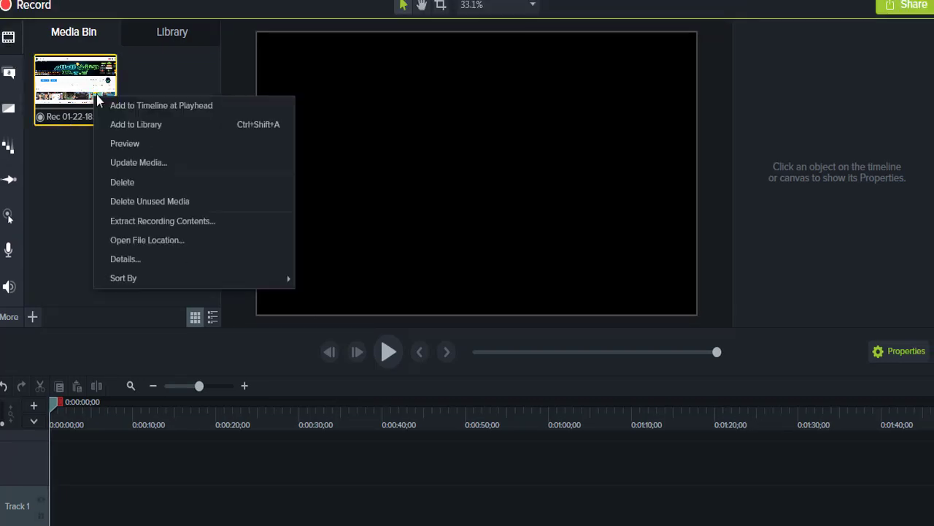
left_click(233, 501)
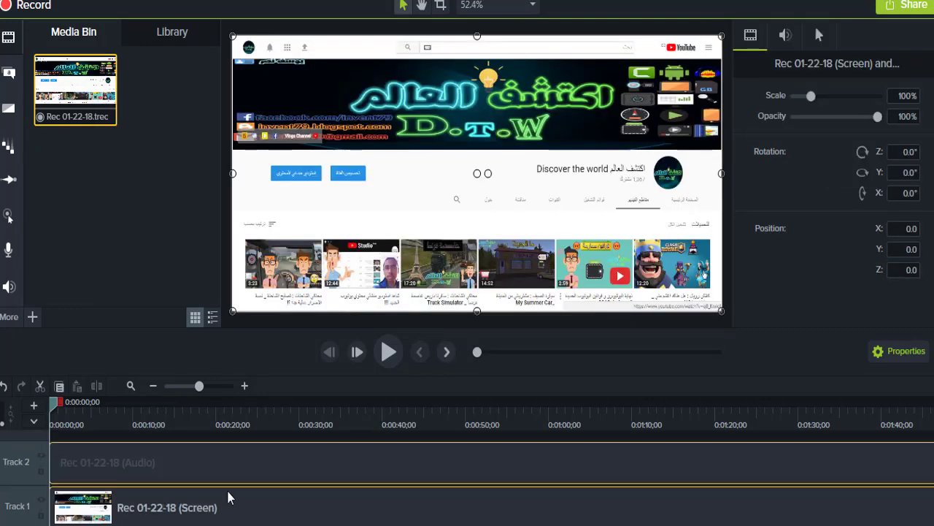
scroll(143, 475, "up", 1)
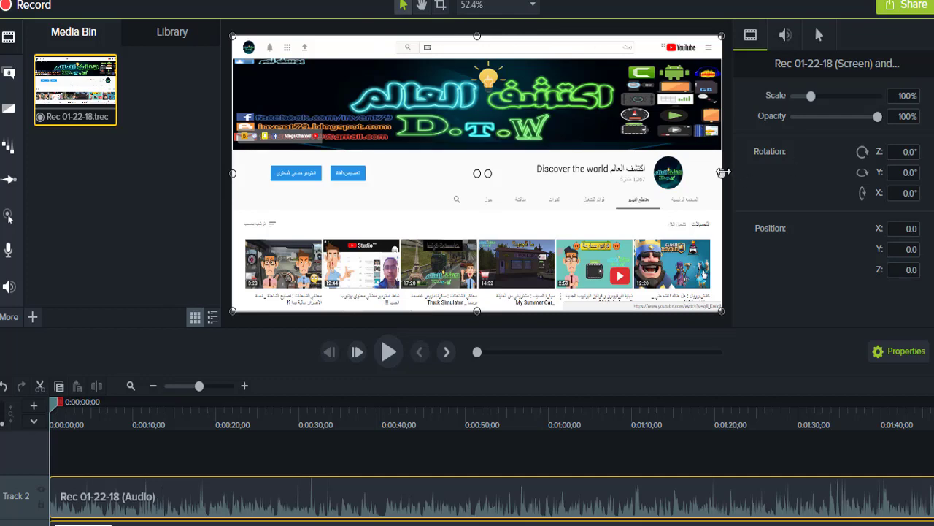
left_click_drag(722, 173, 730, 187)
key("ctrl+z")
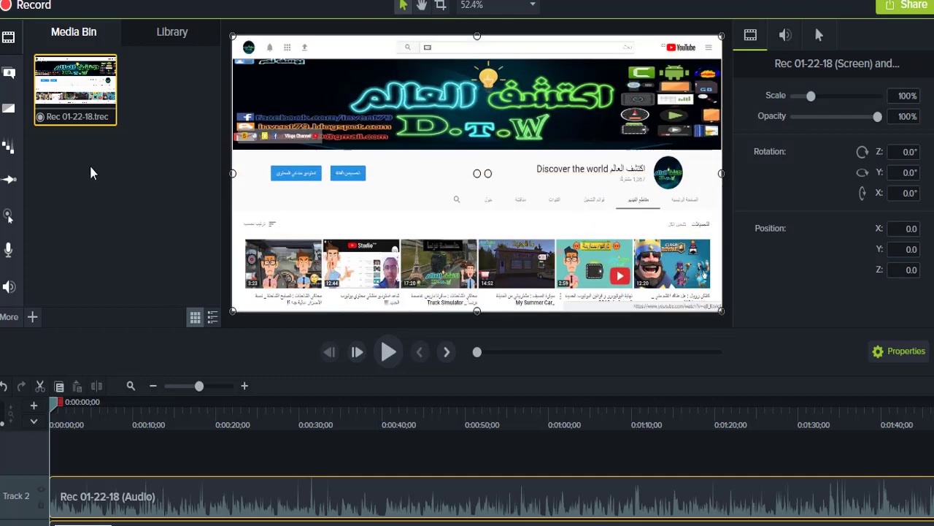
scroll(150, 511, "down", 2)
scroll(167, 468, "up", 2)
- Import the Animated Youtube Like Button green screen overlay video from the My Job folder on drive E: into the media bin
left_click(135, 252)
right_click(134, 252)
left_click(196, 259)
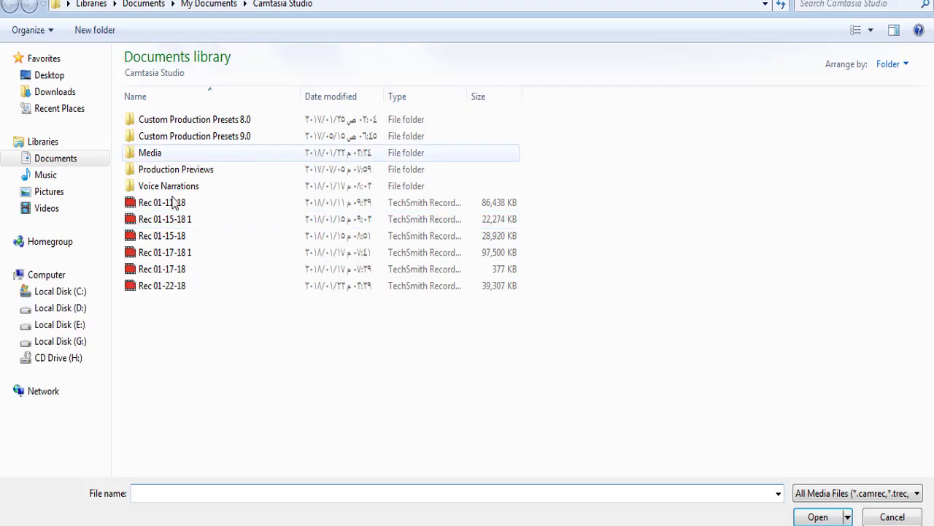
left_click(66, 325)
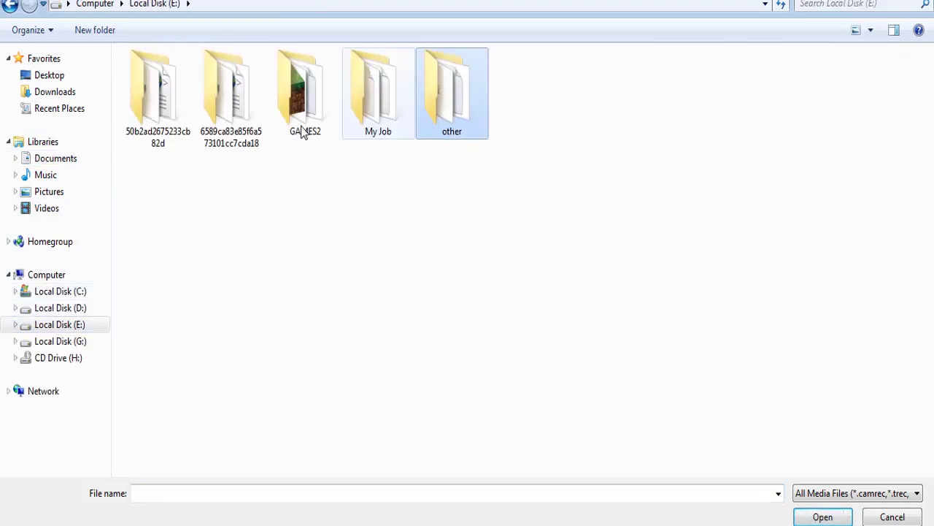
double_click(400, 103)
double_click(234, 217)
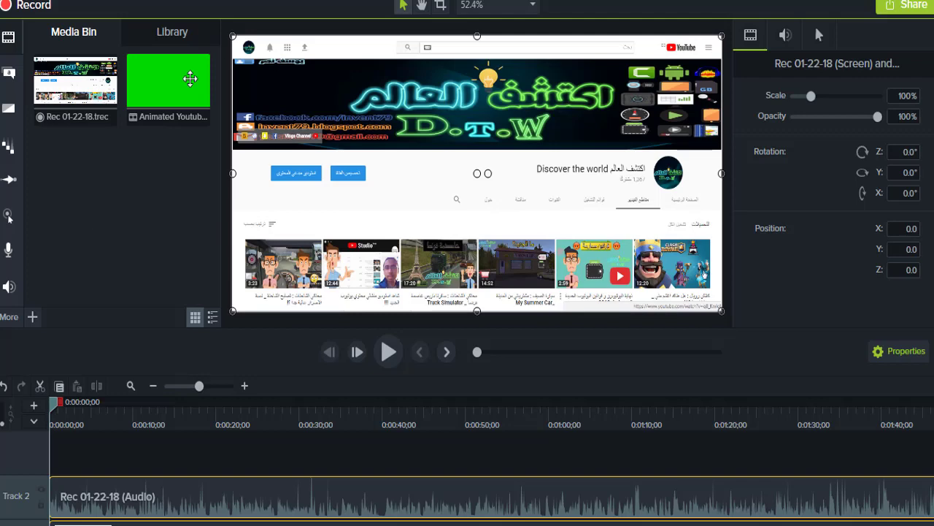
- Add the Animated Youtube Like Button video to the timeline at the playhead
left_click(189, 79)
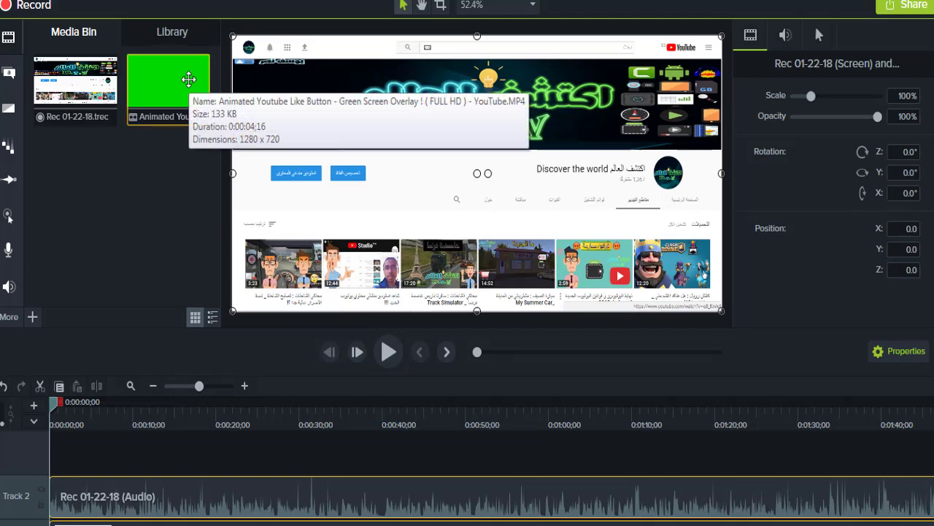
right_click(198, 109)
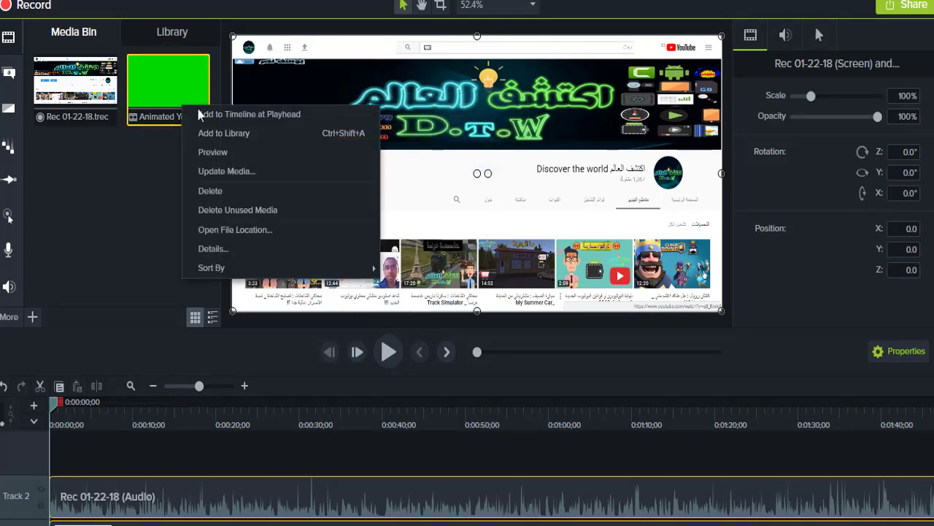
left_click(216, 117)
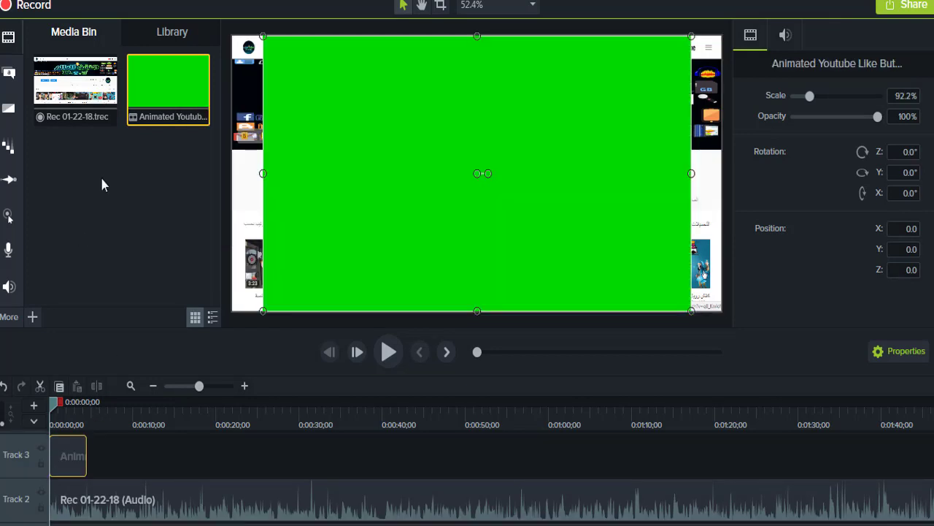
right_click(156, 95)
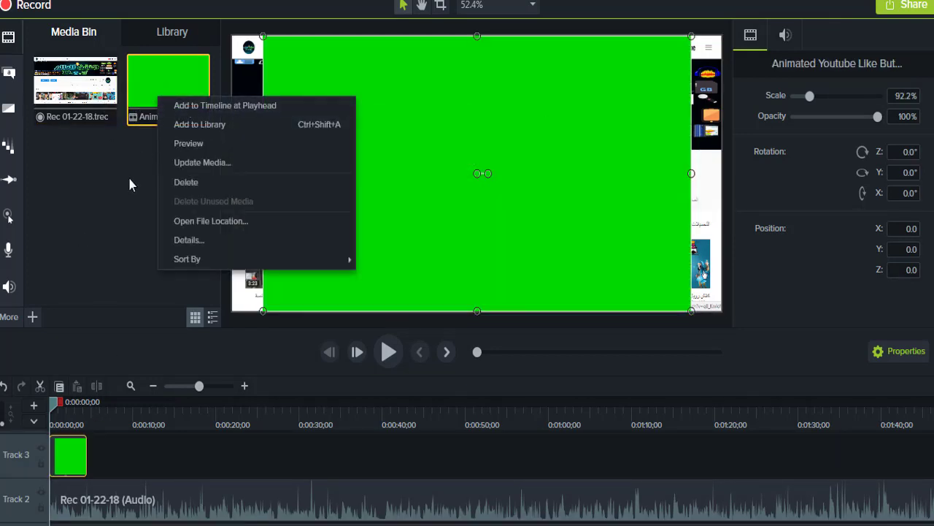
left_click(158, 89)
left_click_drag(158, 89, 132, 254)
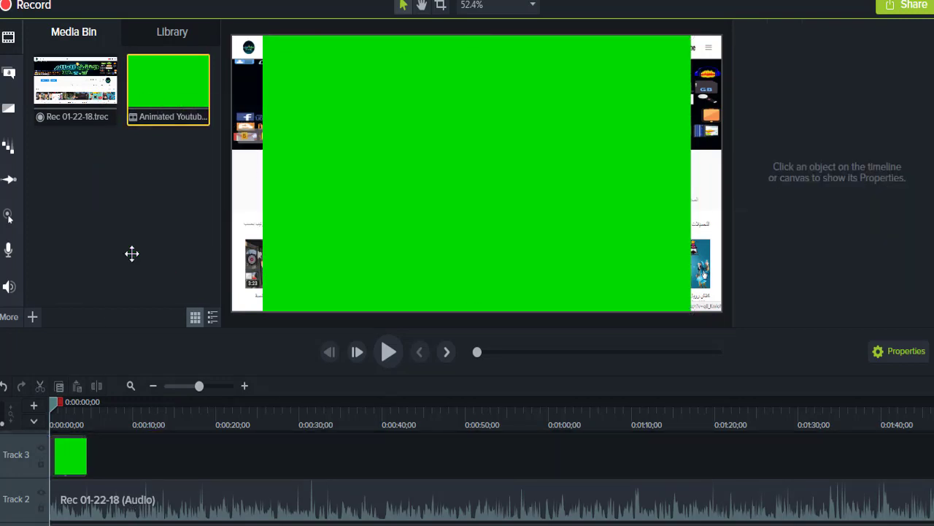
- Show the Like button at 0:00:02;08 in the overlay clip and move the clip on the canvas to about X -465.9, Y -93.6
left_click(69, 416)
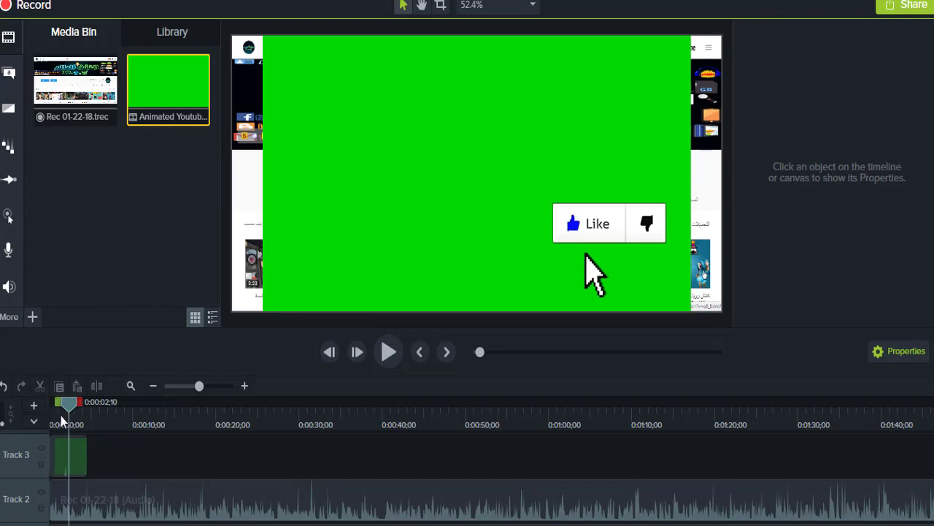
left_click(61, 416)
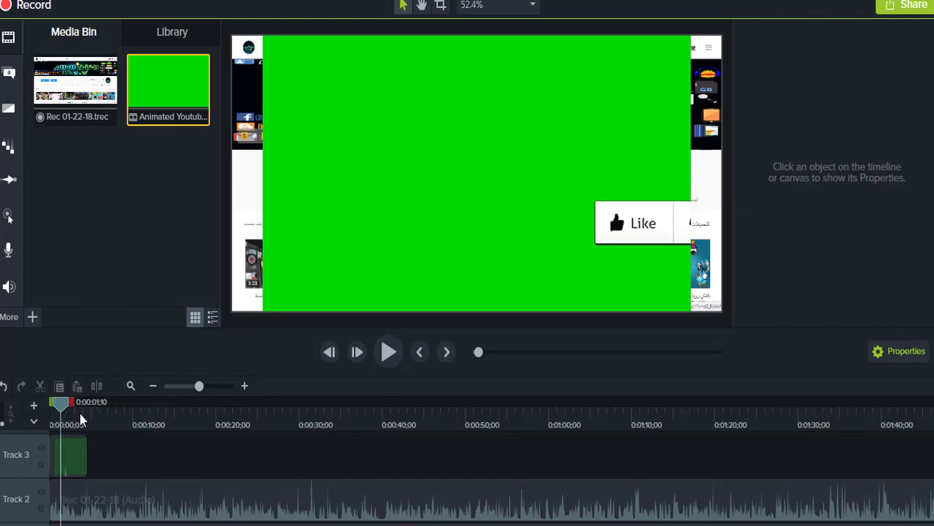
left_click(79, 416)
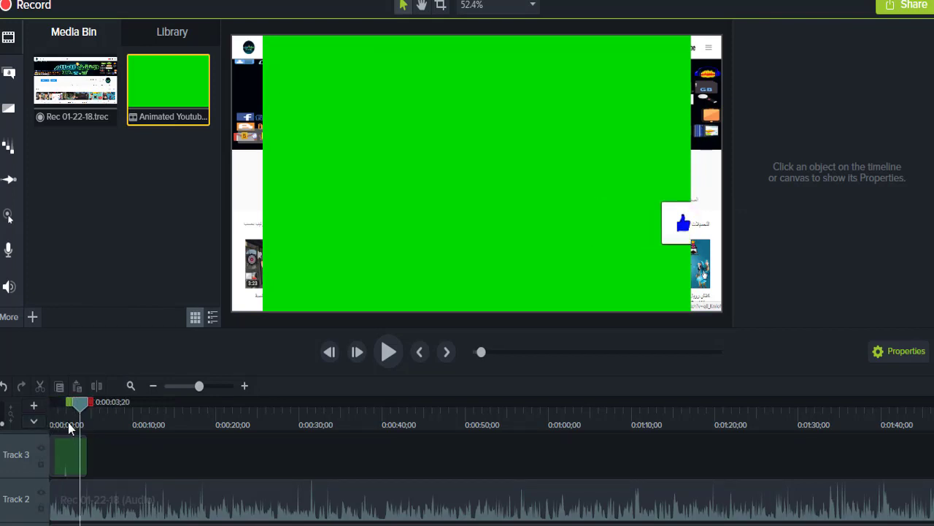
left_click(68, 418)
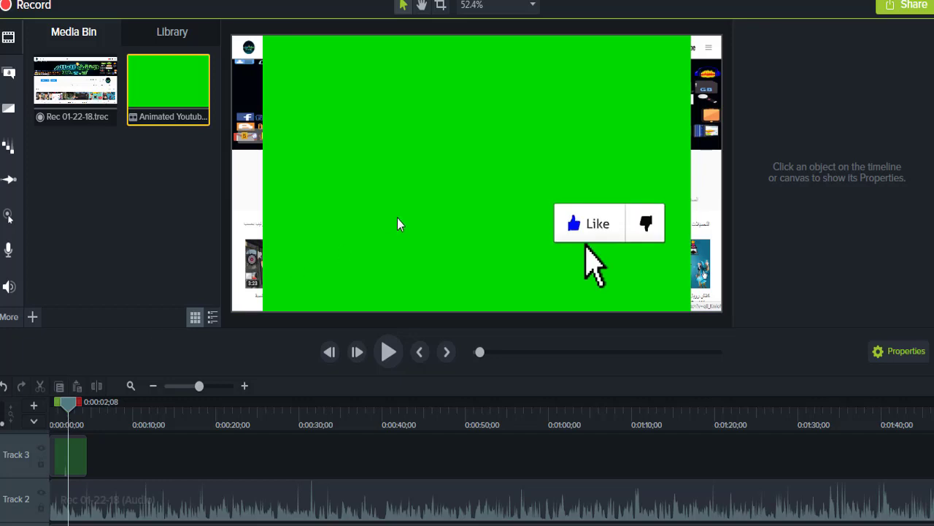
left_click(419, 199)
left_click_drag(419, 199, 251, 236)
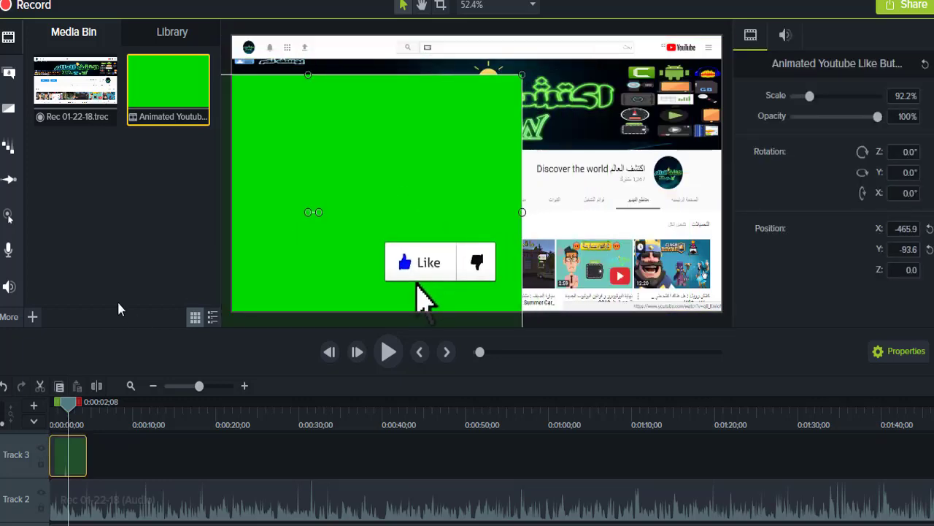
- Apply the Remove a Color visual effect to the Like button clip, with the playhead at 0:00:01;25
left_click(10, 319)
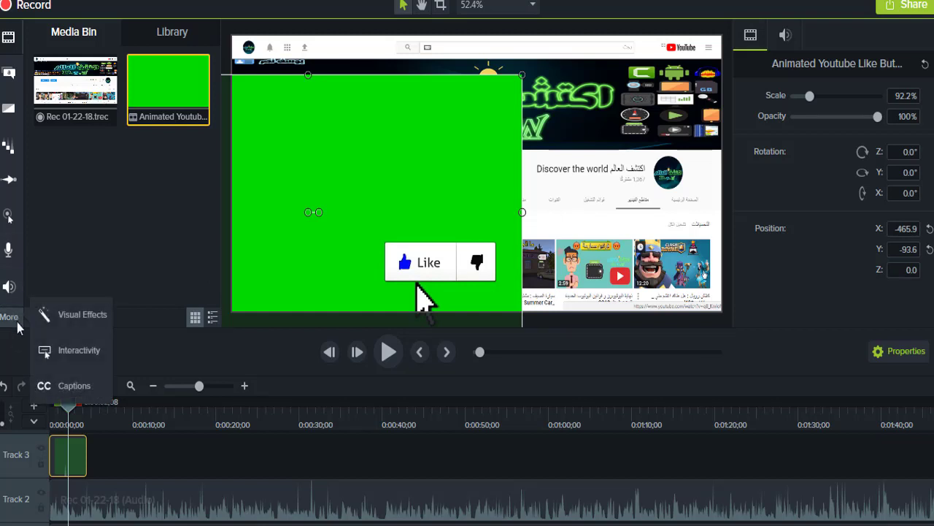
left_click(85, 325)
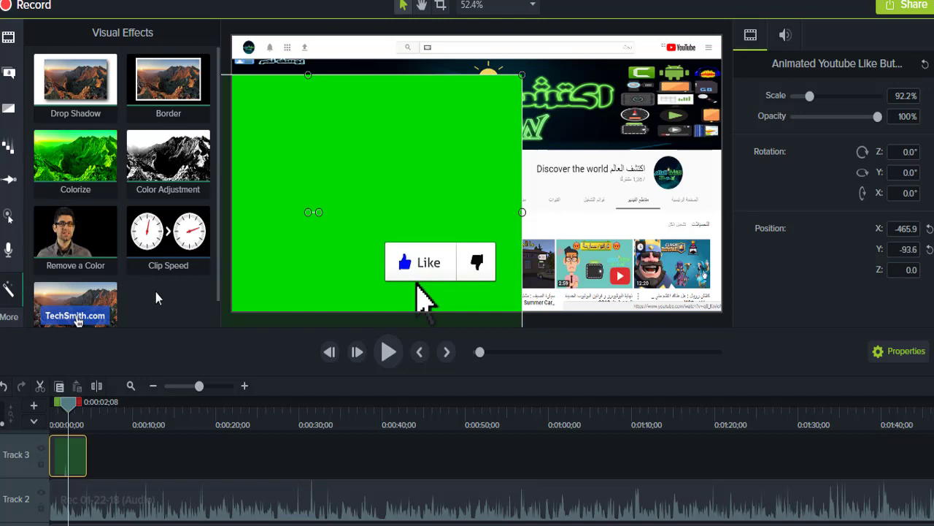
mouse_move(111, 245)
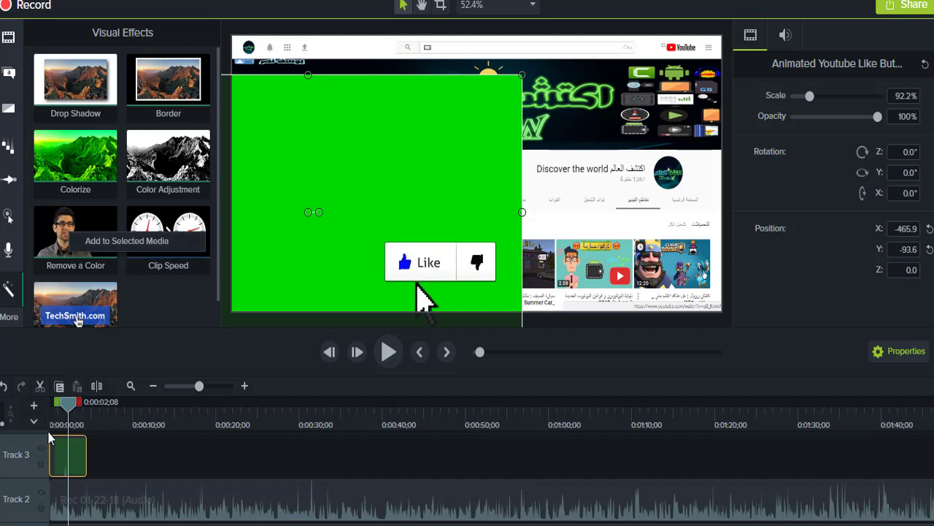
key("Home")
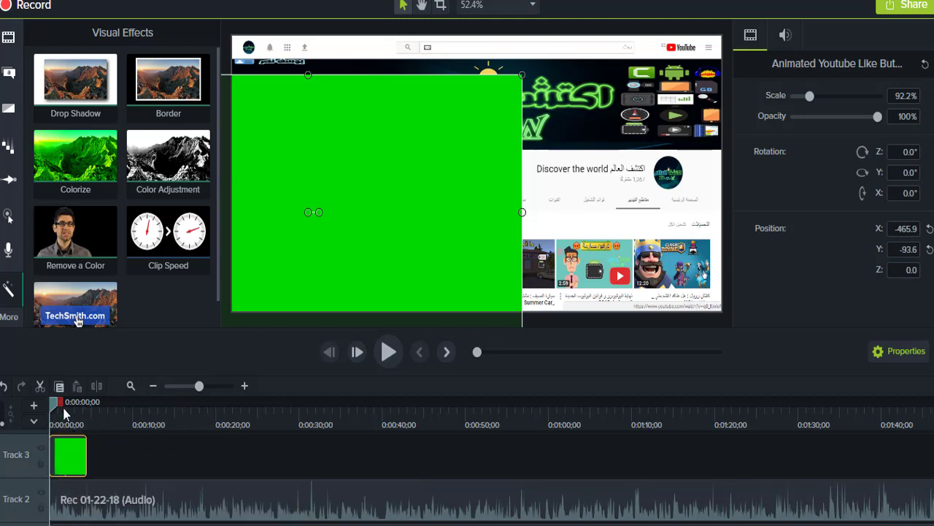
left_click_drag(63, 407, 67, 427)
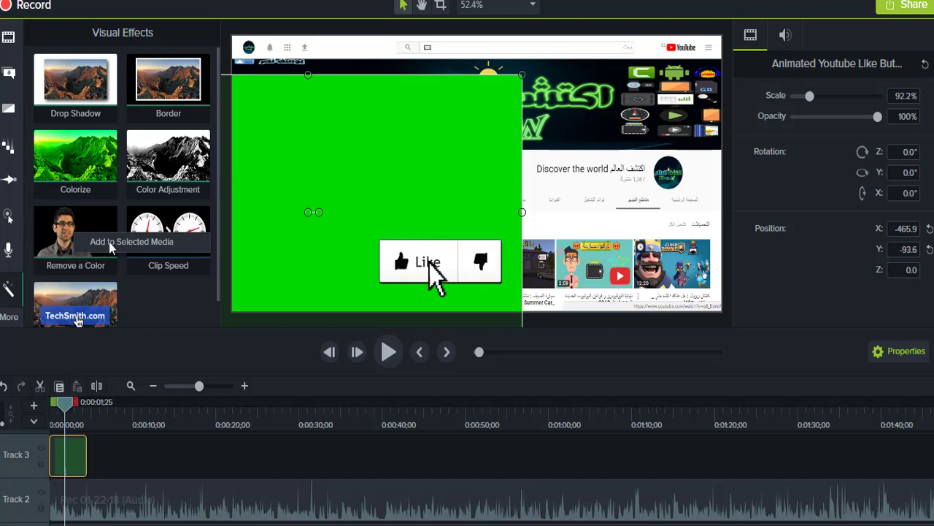
left_click(110, 247)
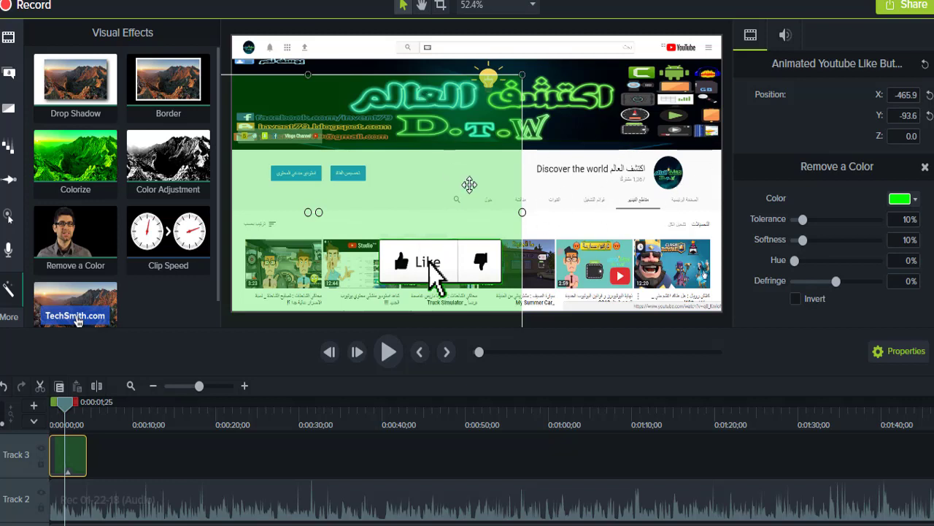
- Try to sample the Like button clip's background from the canvas as the colour to remove
left_click(912, 199)
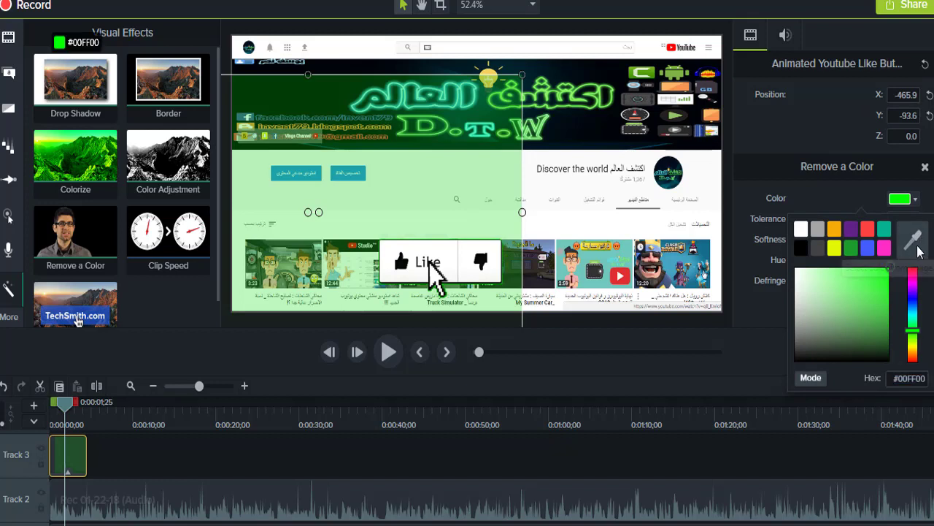
left_click(917, 247)
left_click(430, 165)
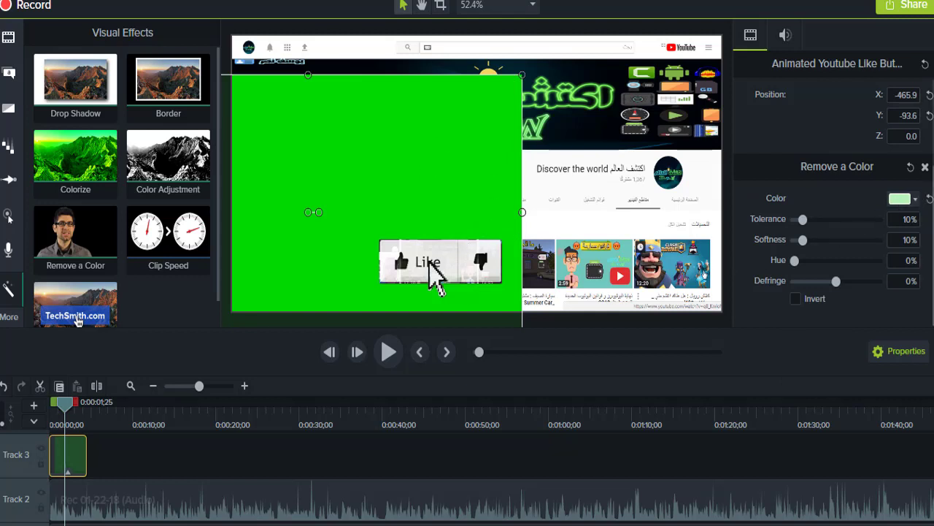
- Set the Remove a Color effect's colour by sampling the solid green background of the Like button clip
left_click(904, 199)
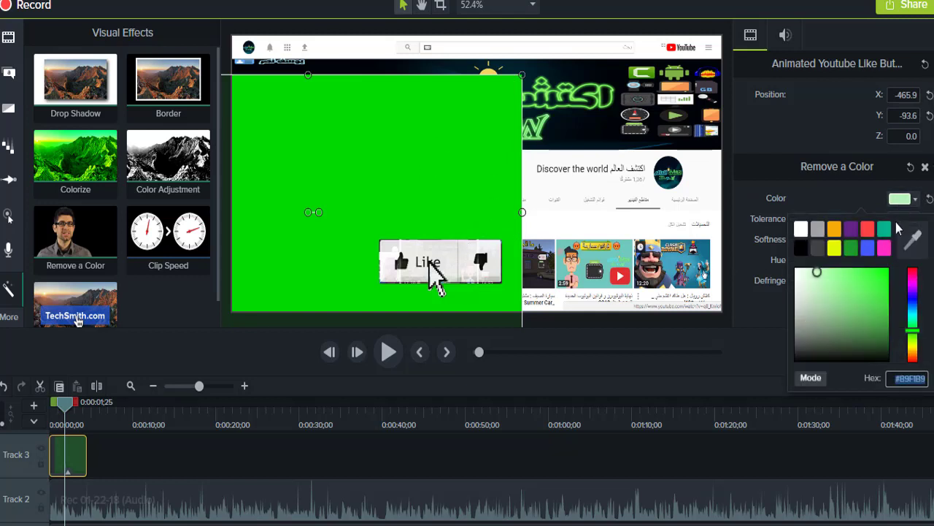
left_click(915, 245)
left_click(469, 175)
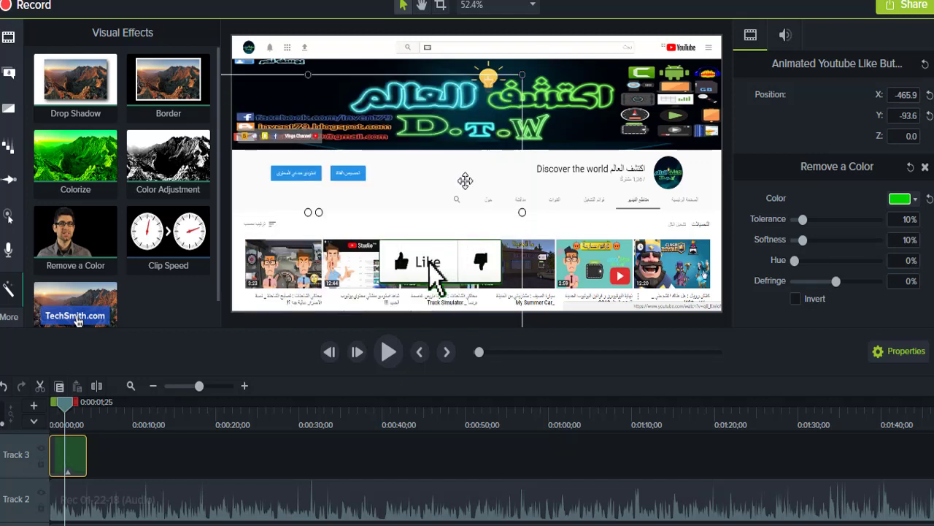
- Move the Like button overlay on the canvas to about X -801.9, Y 97.4
left_click_drag(461, 237, 447, 136)
left_click_drag(443, 125, 356, 196)
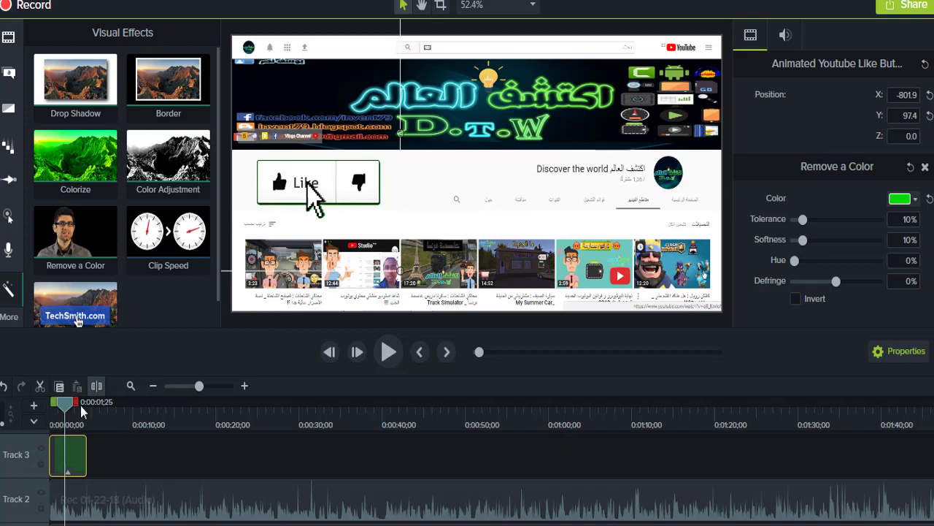
- Return the playhead to 0:00:00;00 and disable Track 2, which holds the recording's audio
left_click_drag(66, 410, 49, 410)
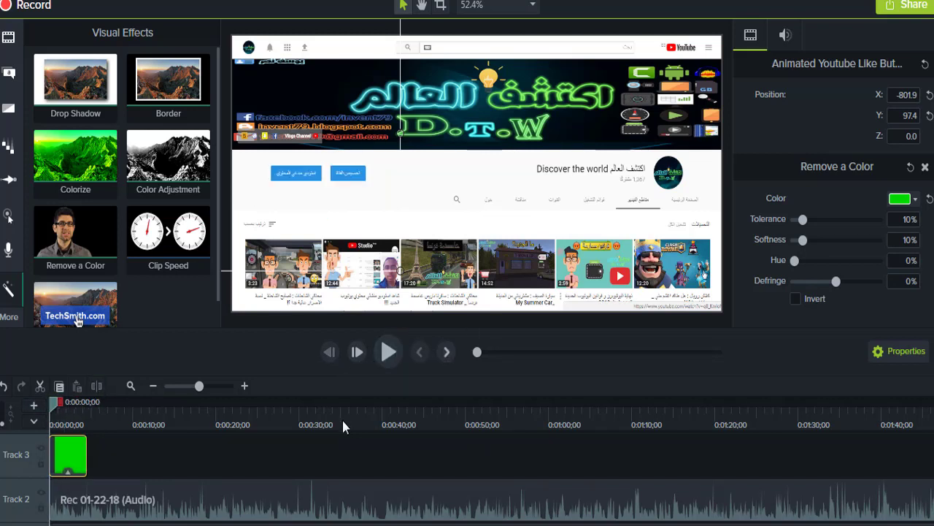
left_click(413, 498)
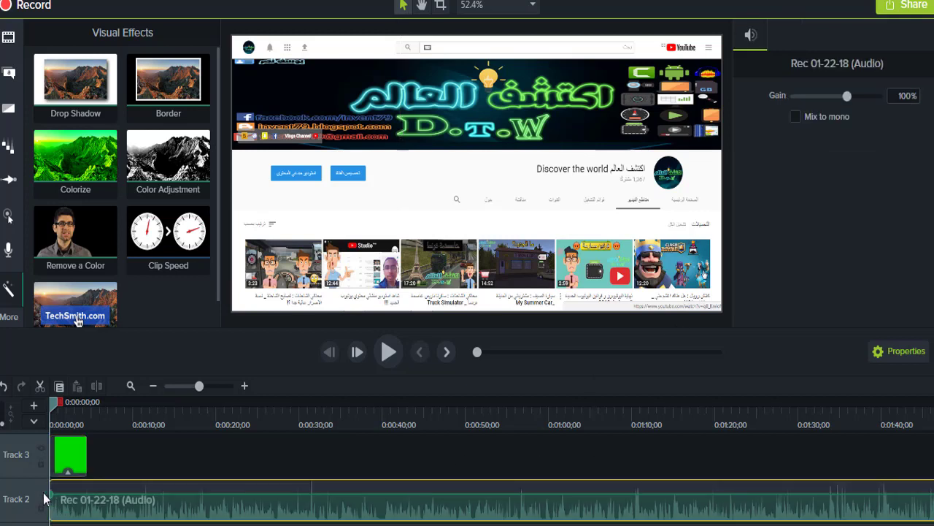
- Preview the Like button animation over the recording from the start, and replay the part from about 0:00:01;20
left_click(375, 353)
left_click(387, 353)
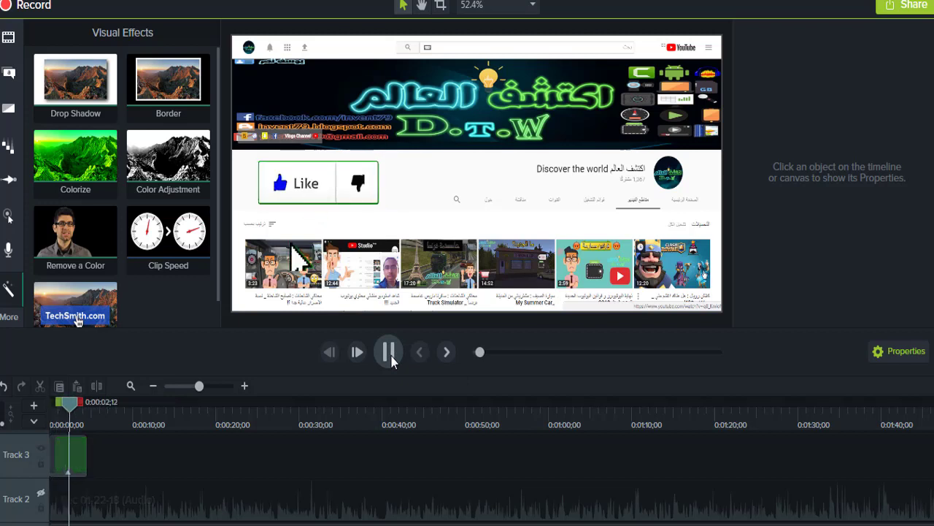
key("space")
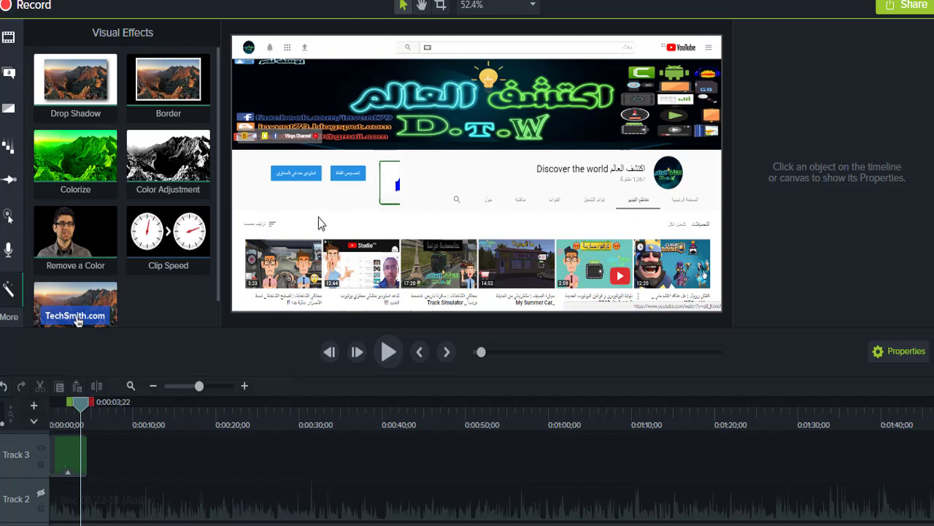
left_click(63, 420)
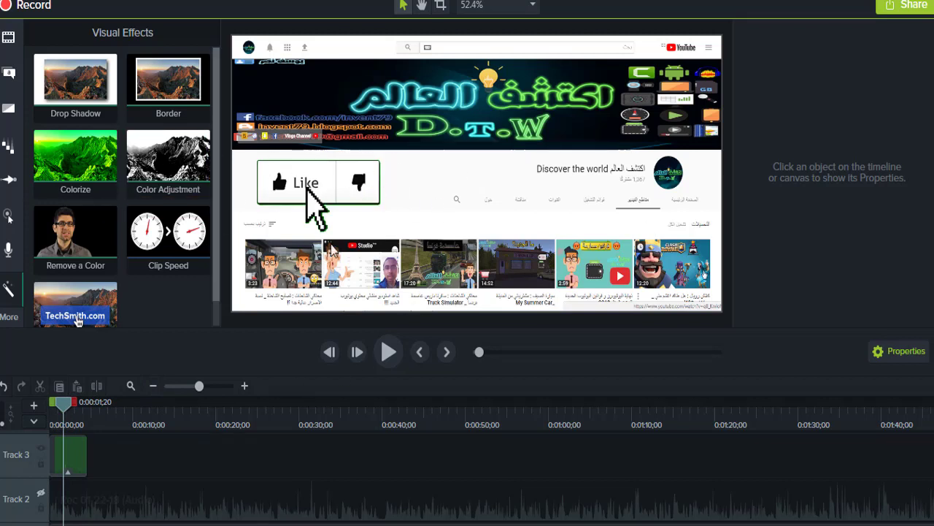
key("space")
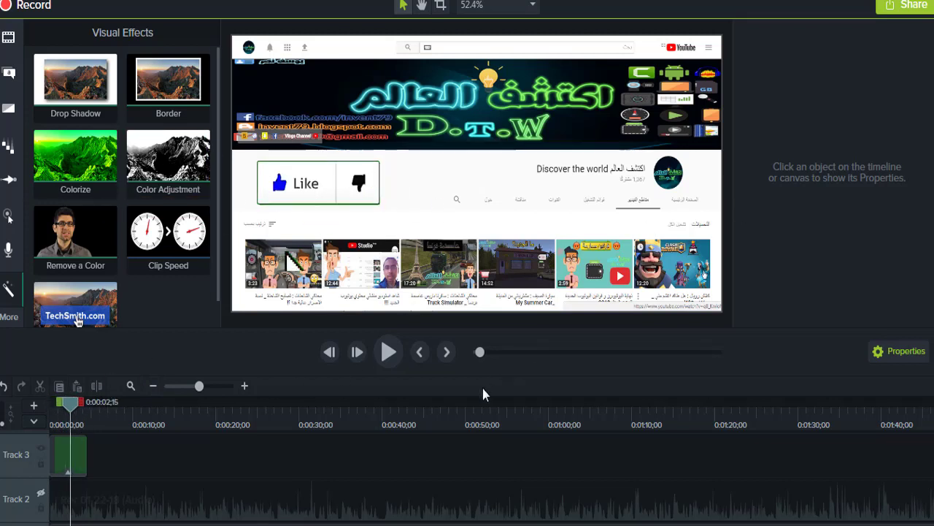